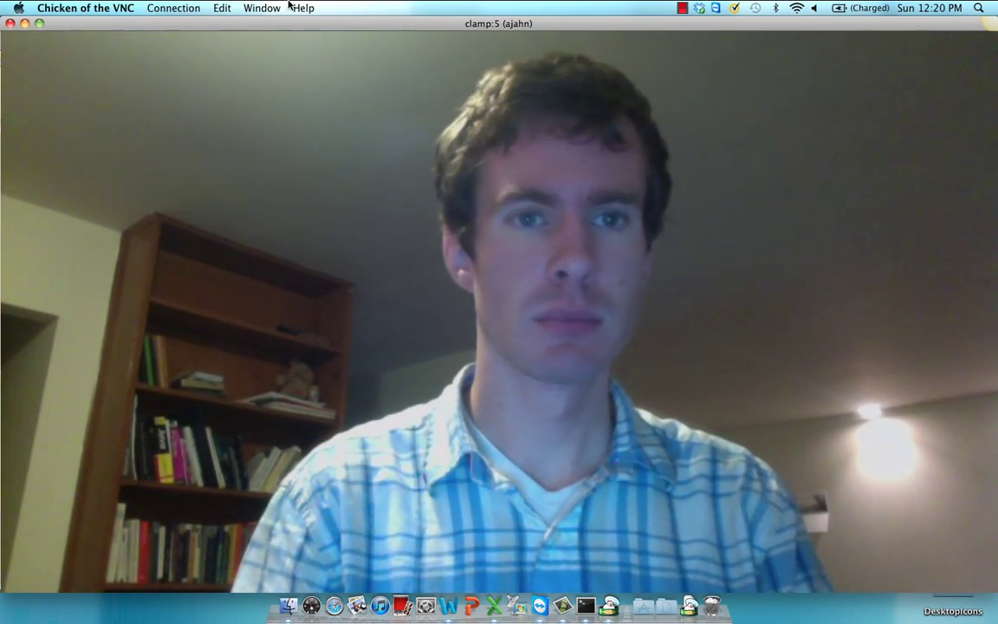
- Switch the VNC viewer to fullscreen mode to show the remote SPM5 desktop
left_click(262, 8)
left_click(262, 25)
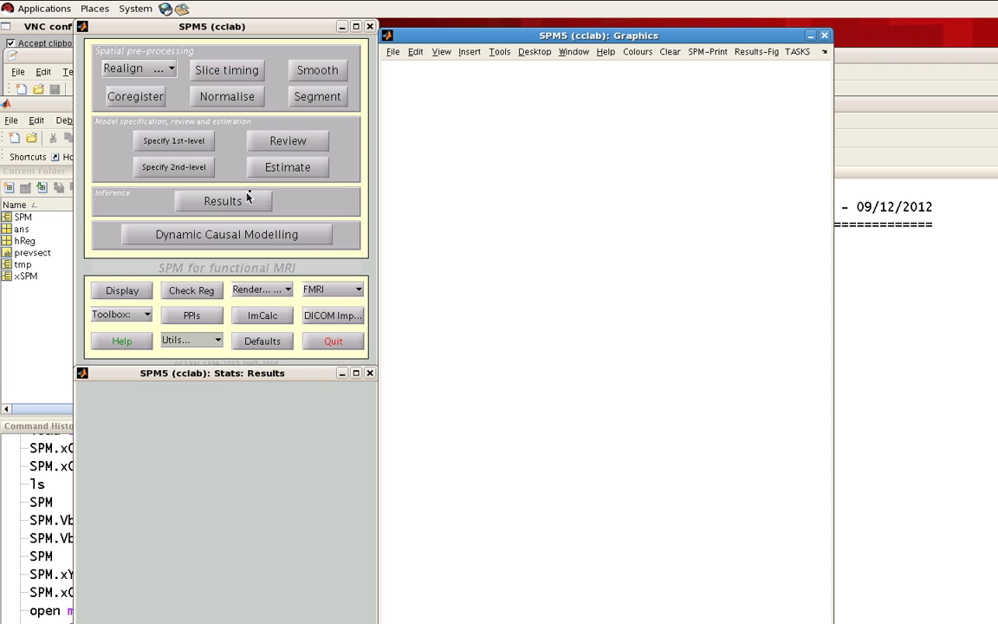
- Load SPM.mat into Results and check that the design columns are TapLeft and TapRight
left_click(219, 204)
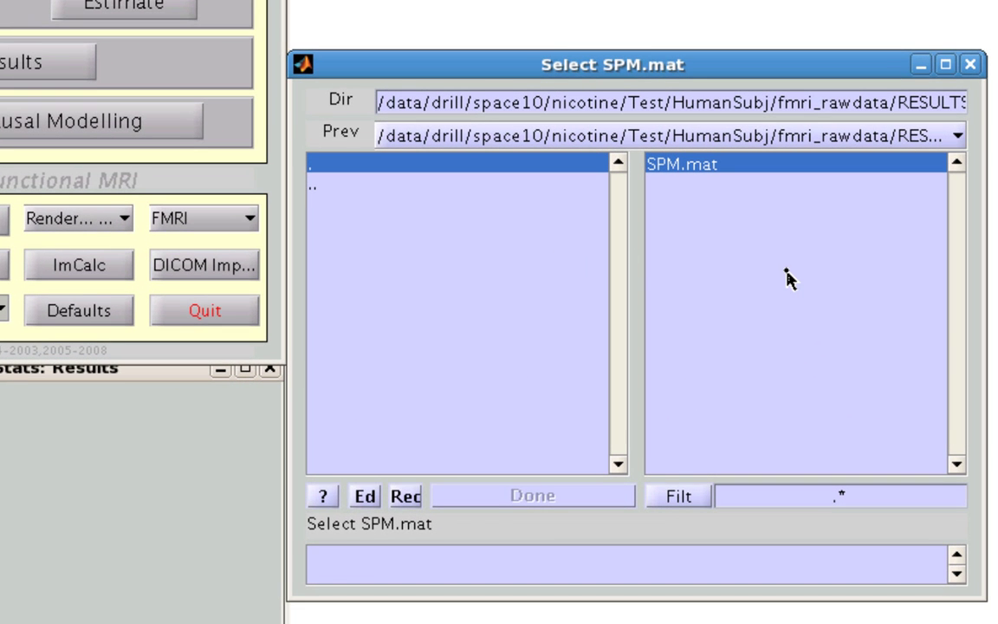
left_click(787, 277)
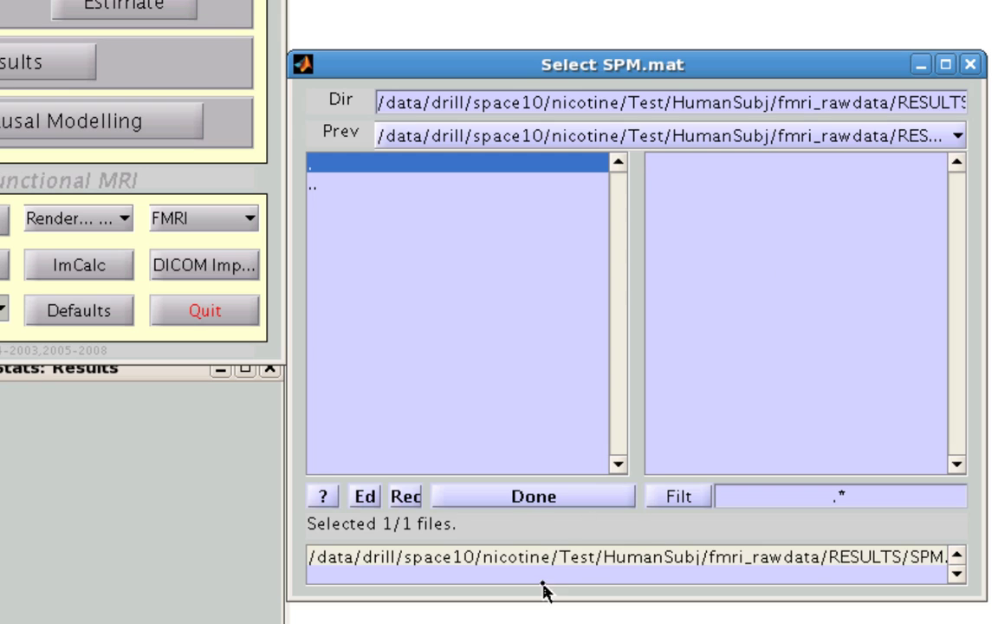
left_click(532, 499)
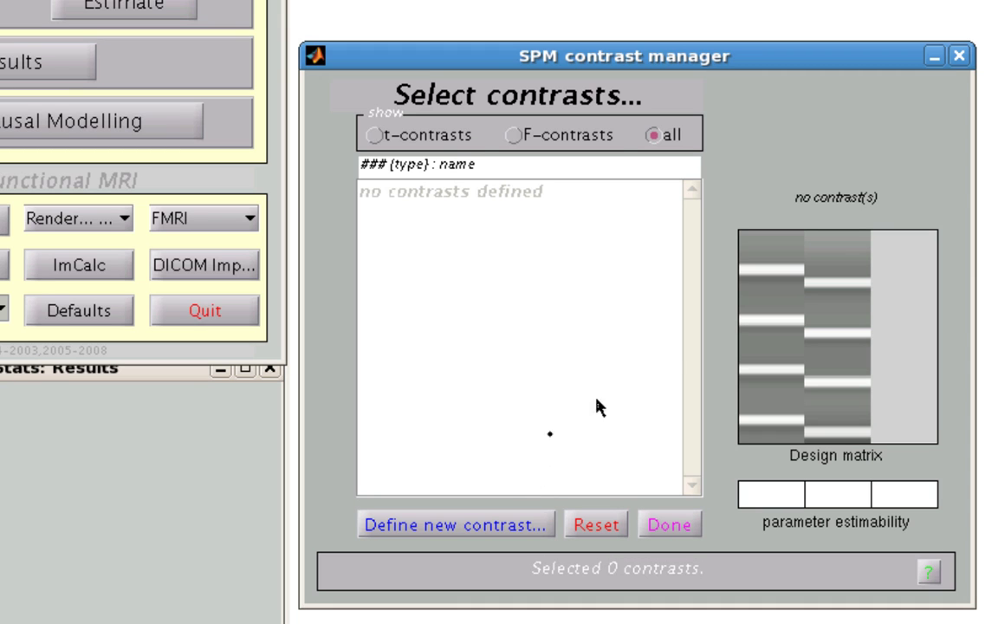
left_click(762, 312)
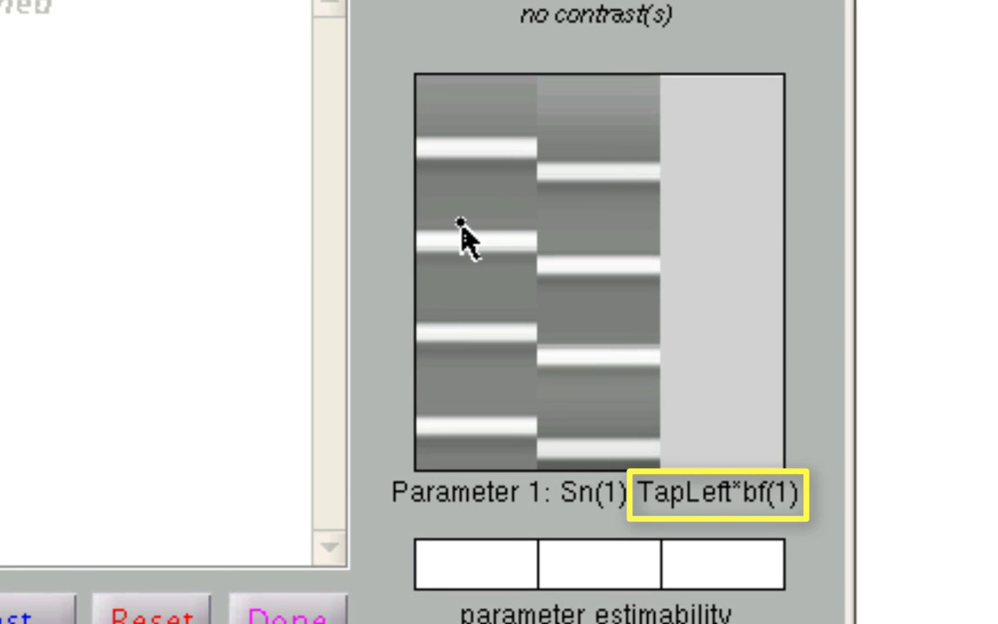
left_click_drag(459, 222, 570, 226)
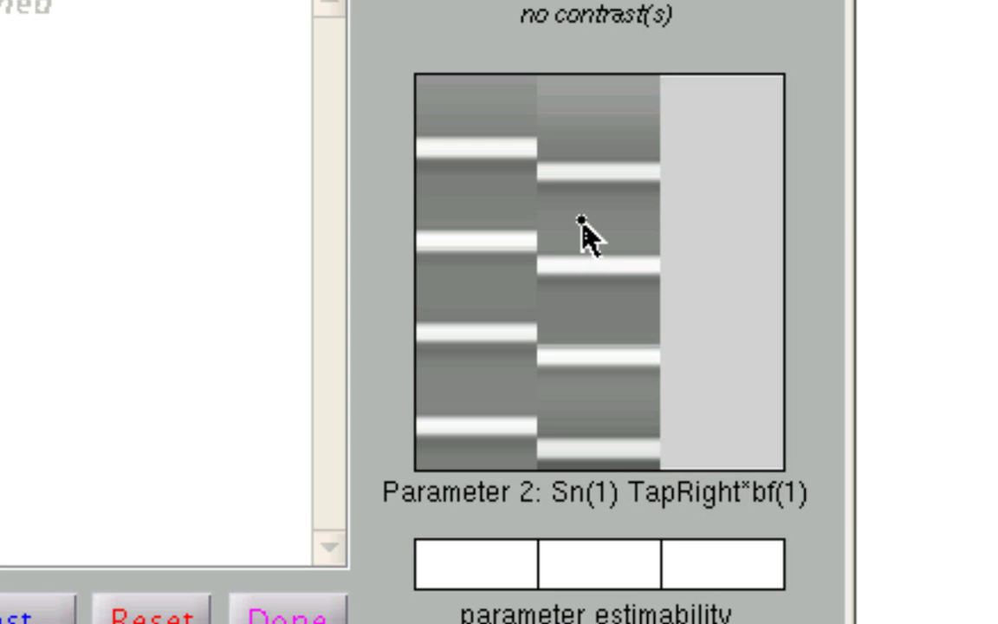
left_click_drag(580, 220, 580, 226)
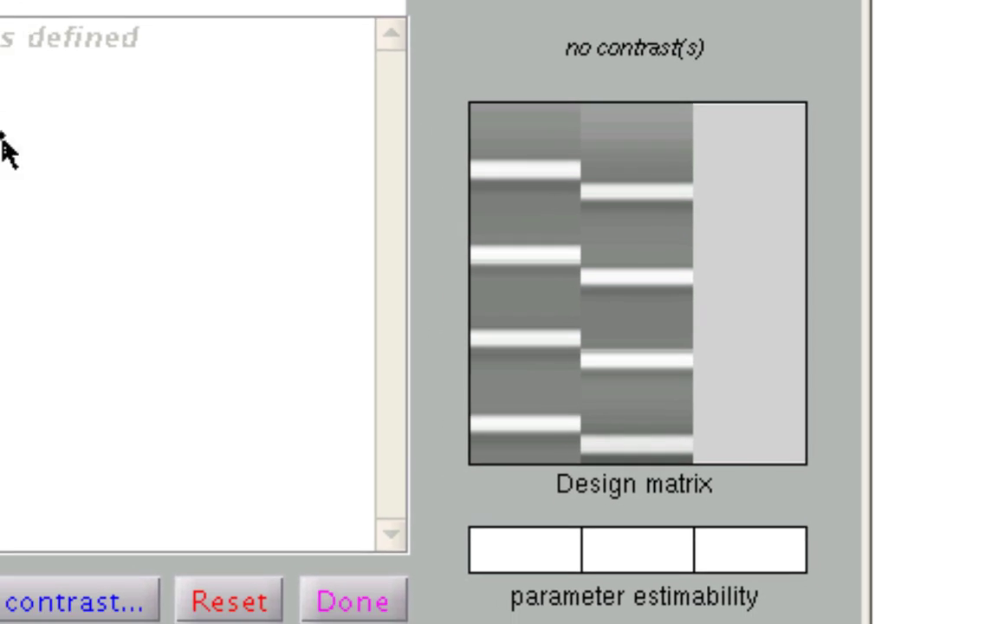
- Define a new t-contrast named 'Left-Right' with weights 1 -1
left_click(18, 600)
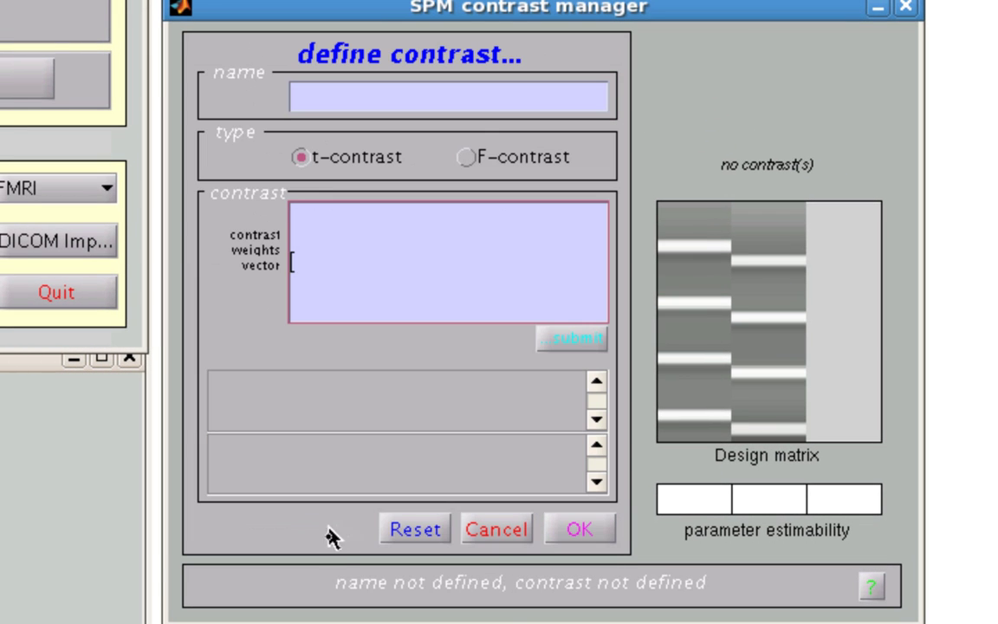
left_click(328, 95)
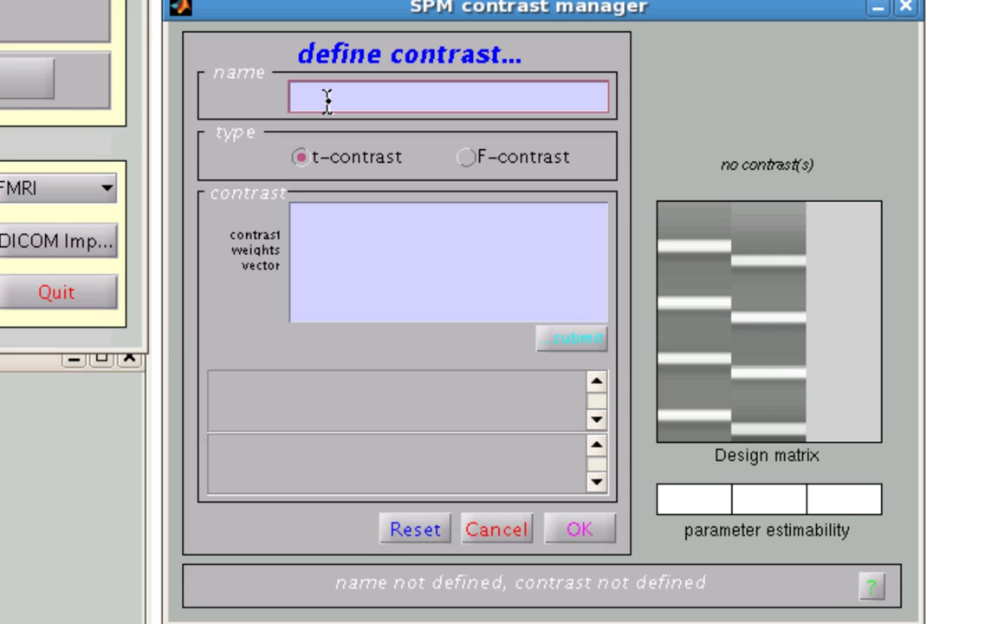
type("Left-Right")
left_click(347, 250)
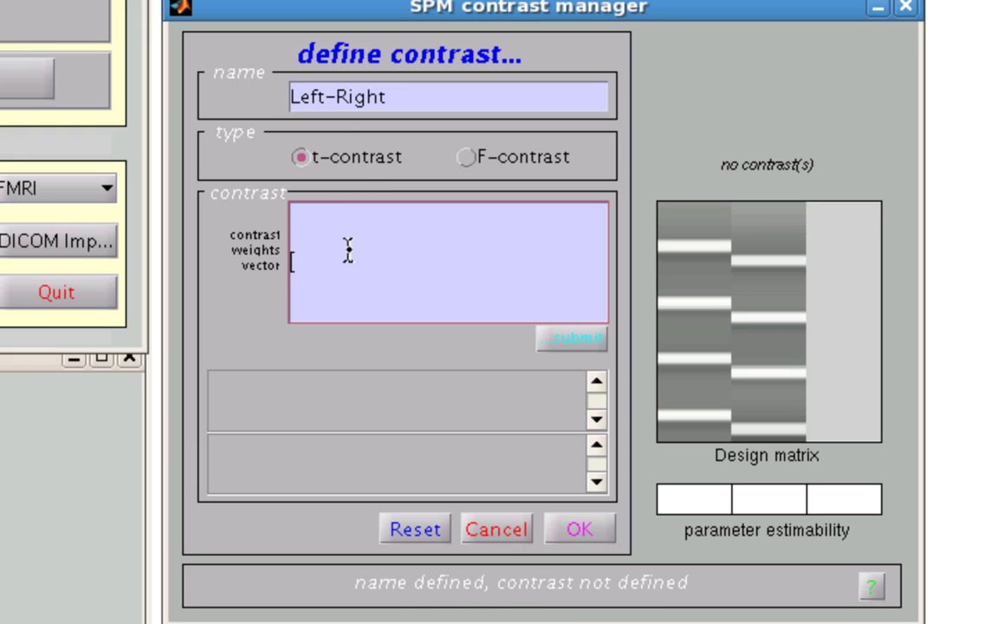
type("1 -1")
left_click(579, 527)
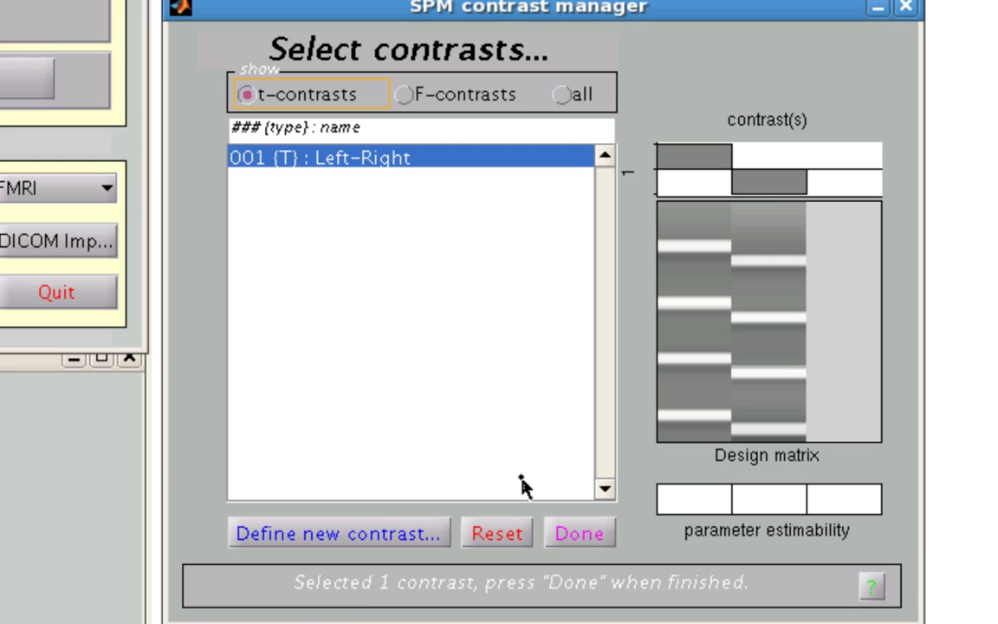
- Add a 'Right-Left' t-contrast with weights -1 1, then carry 001 Left-Right forward
left_click(350, 532)
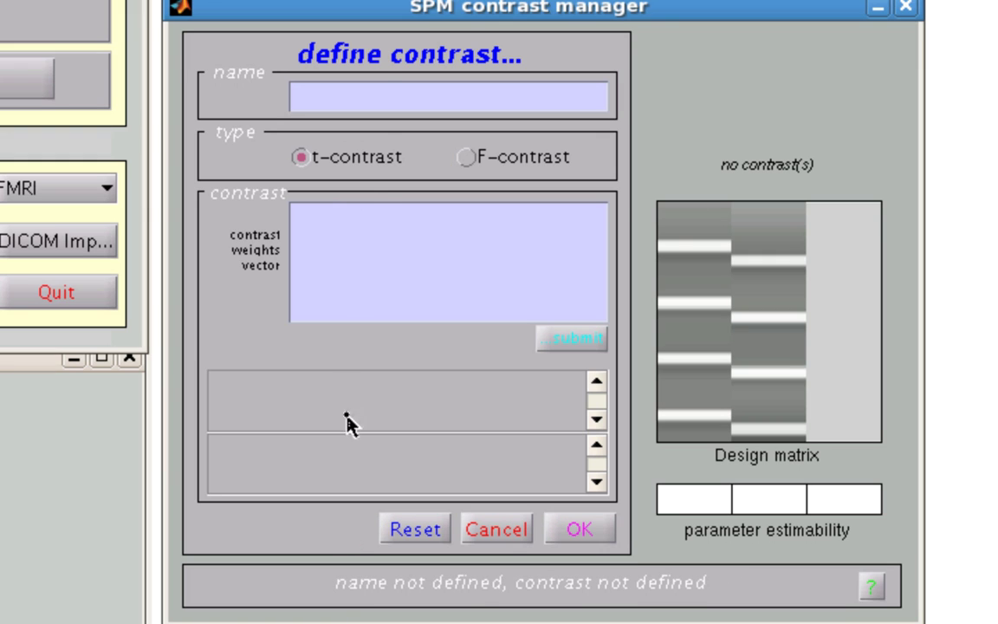
left_click(351, 100)
type("Right-")
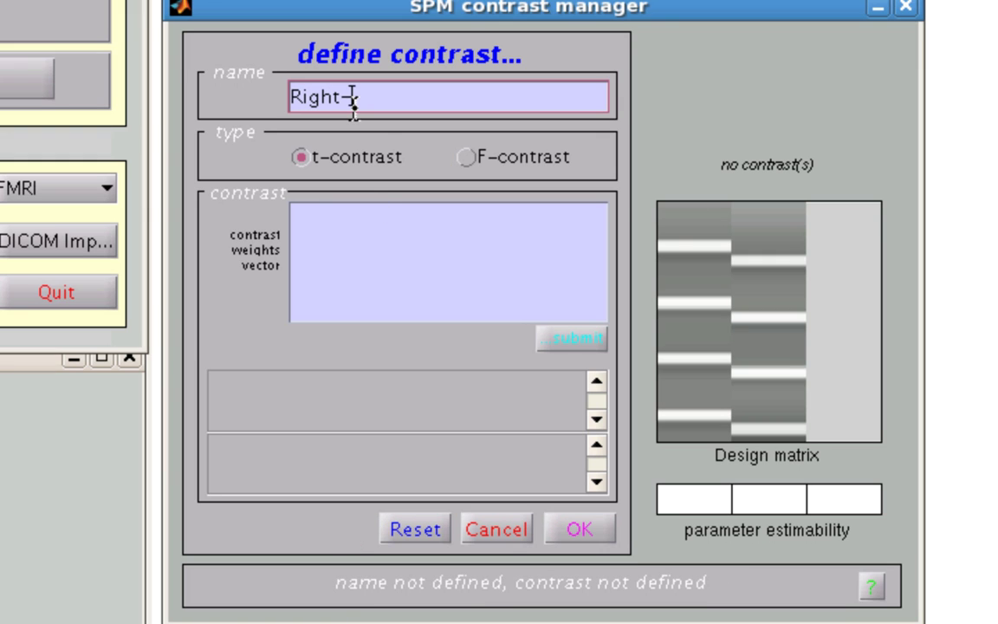
type("Left")
left_click(330, 261)
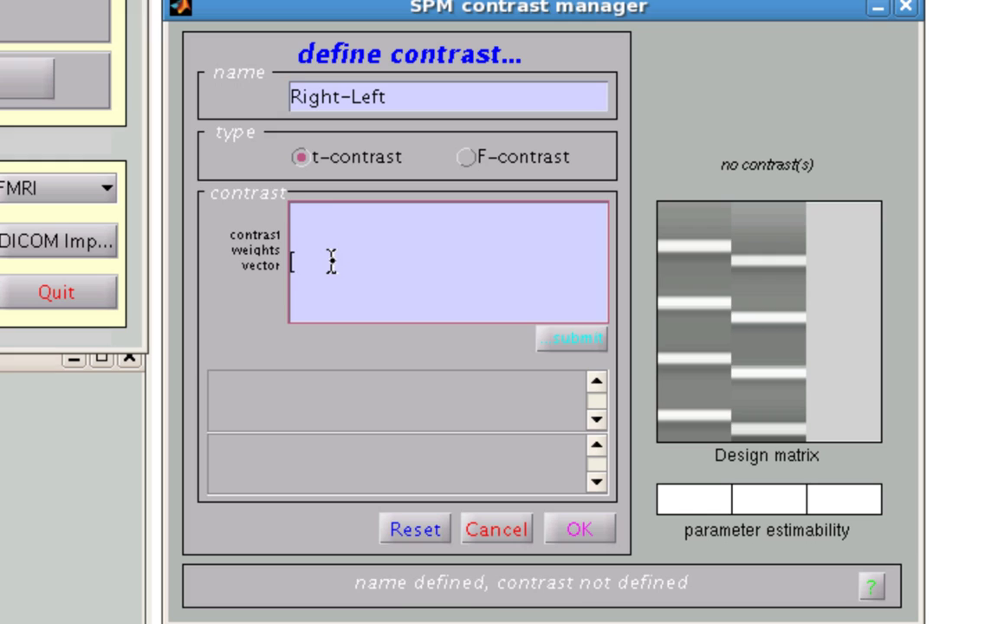
type("-1 1")
left_click(575, 342)
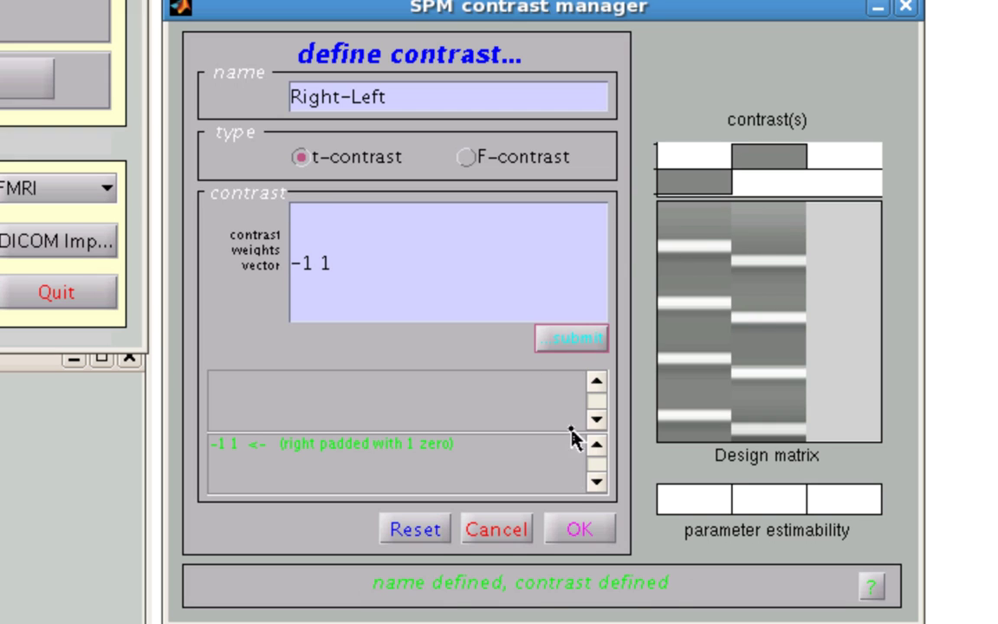
left_click(580, 528)
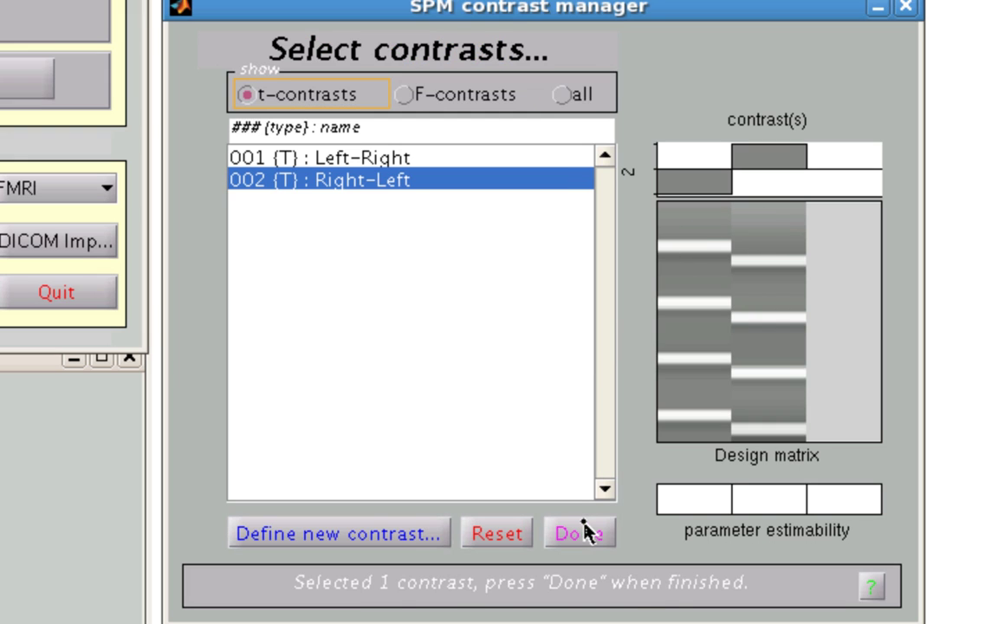
left_click(394, 160)
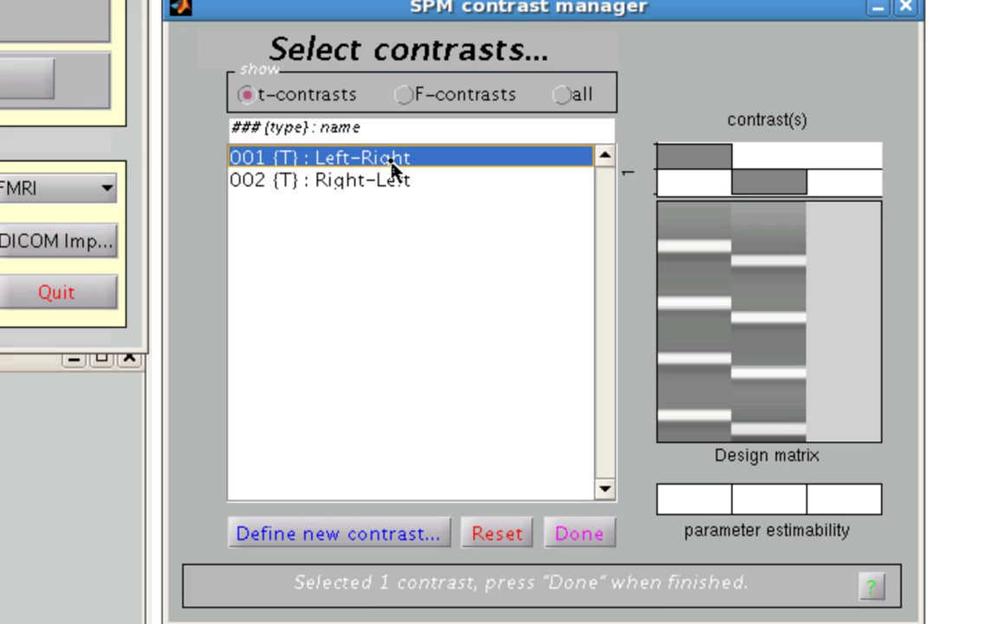
left_click(577, 533)
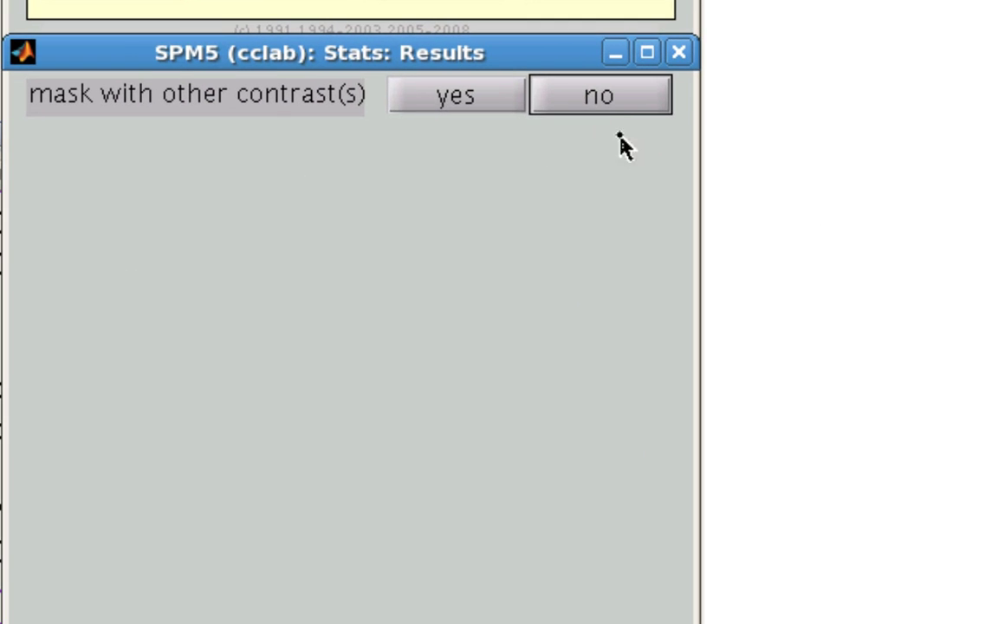
- Show Left-Right with no masking, no ROI, uncorrected p<0.001 and a 20-voxel extent
left_click(428, 191)
left_click(604, 149)
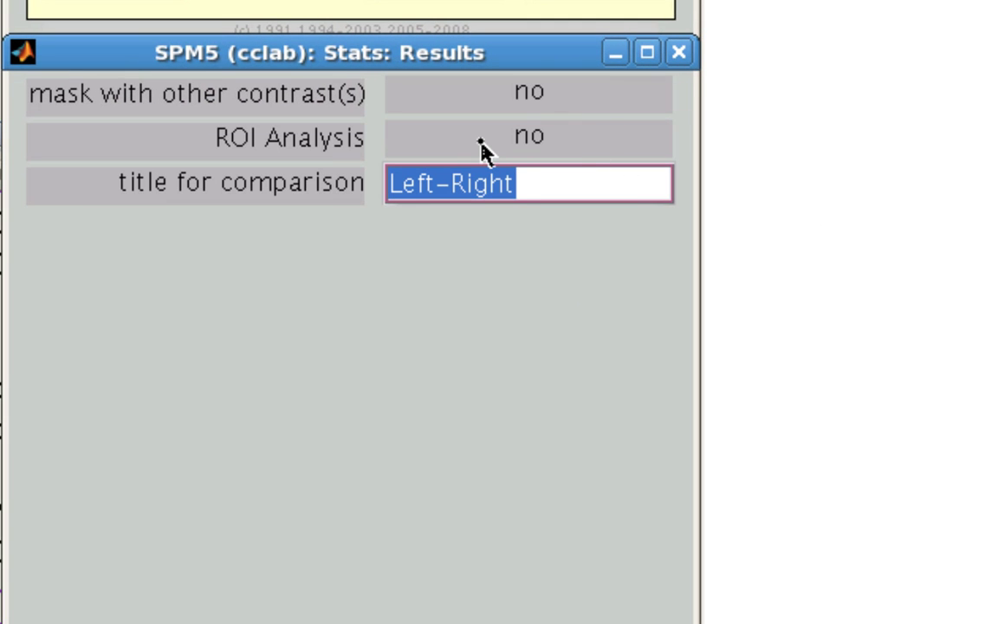
key("Return")
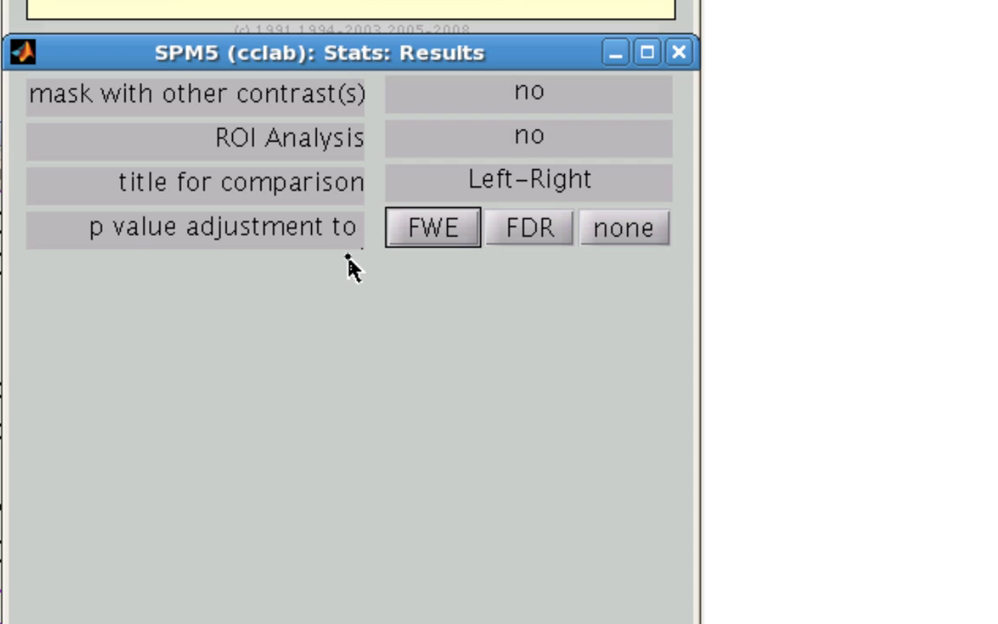
left_click(638, 227)
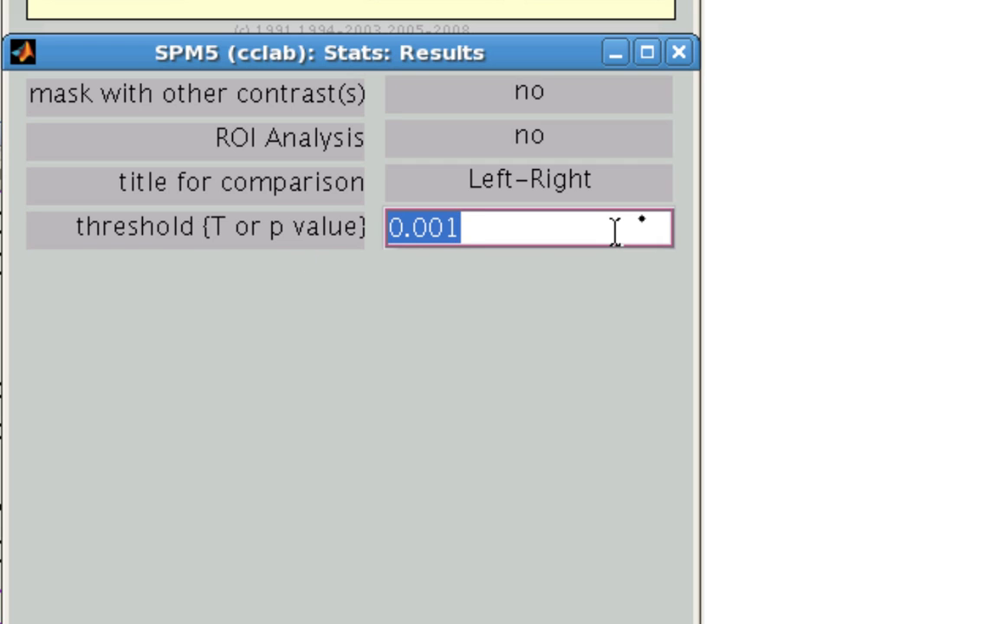
key("Return")
type("20")
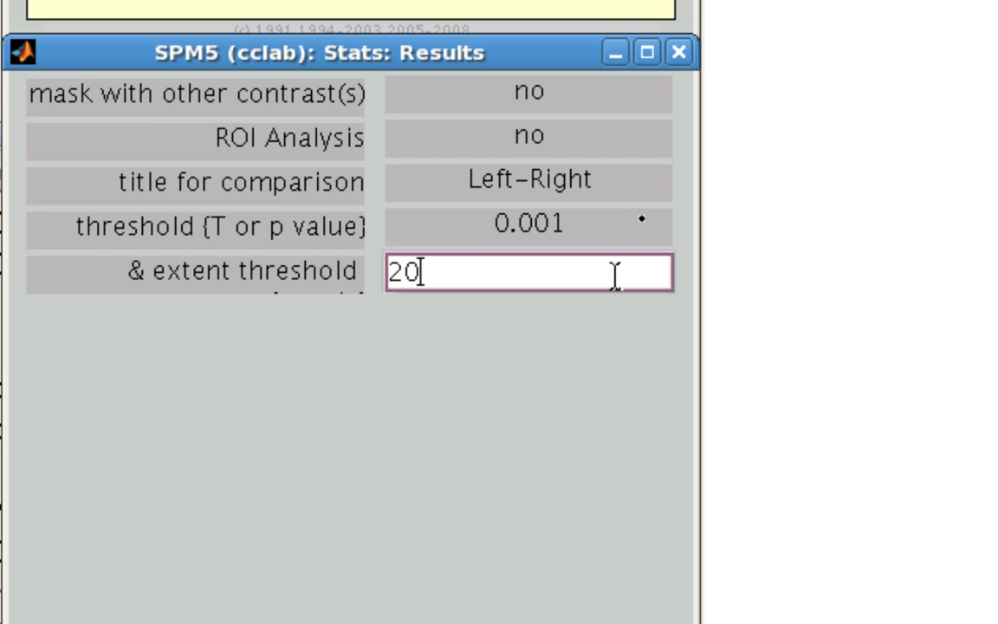
key("Return")
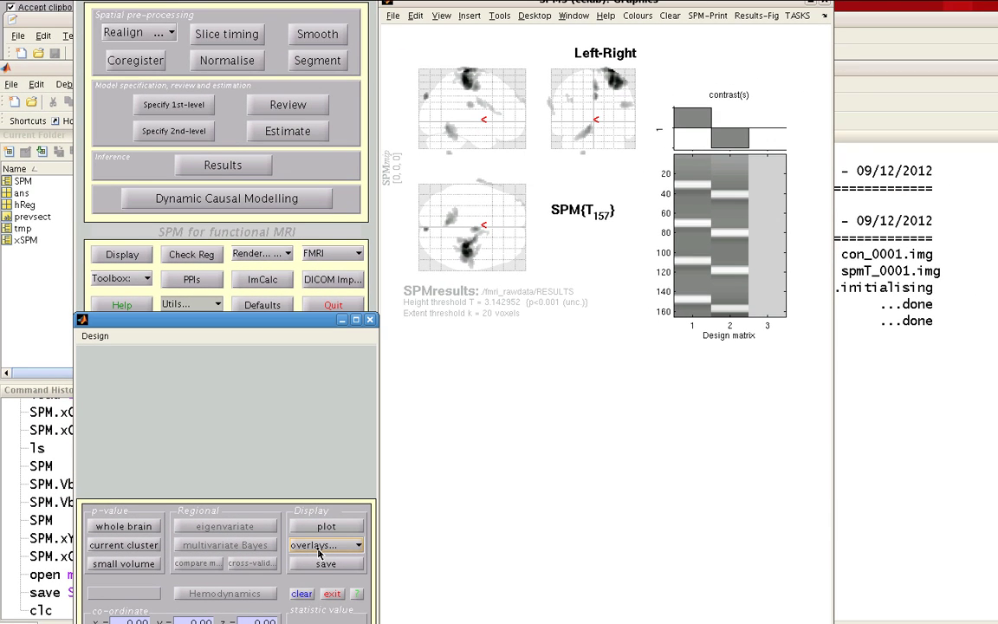
- Move the glass-brain marker to the peak at [40,-16,54] and list that cluster's statistics
left_click(318, 545)
left_click(416, 317)
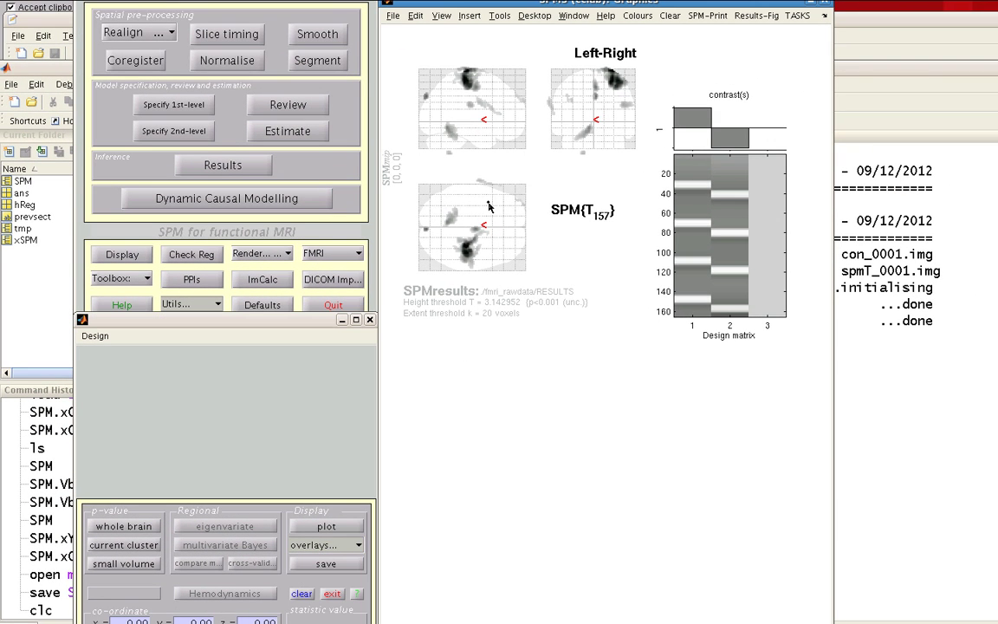
left_click_drag(482, 223, 473, 252)
left_click(470, 85)
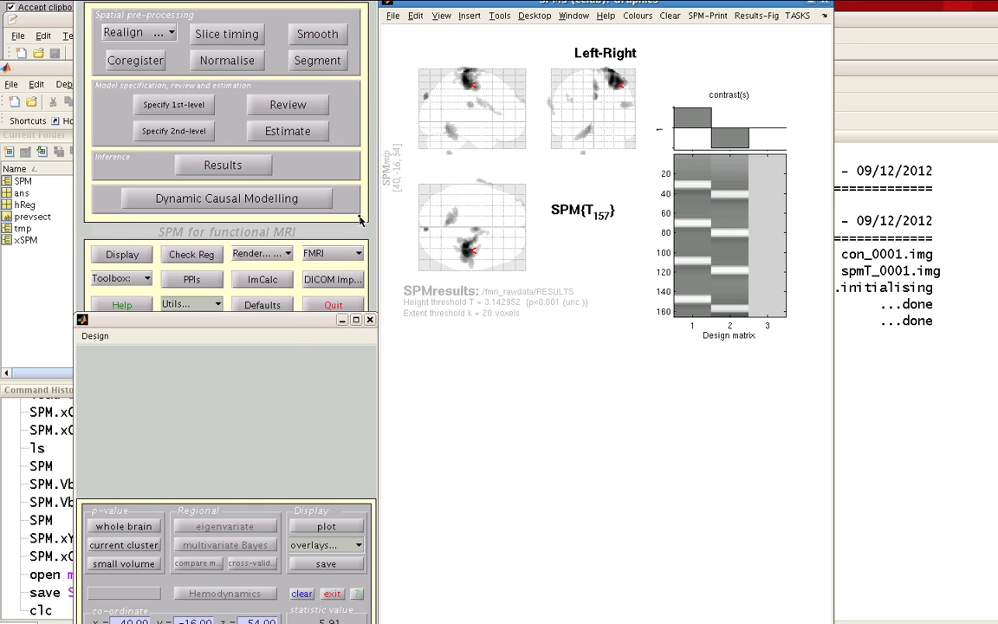
left_click(124, 545)
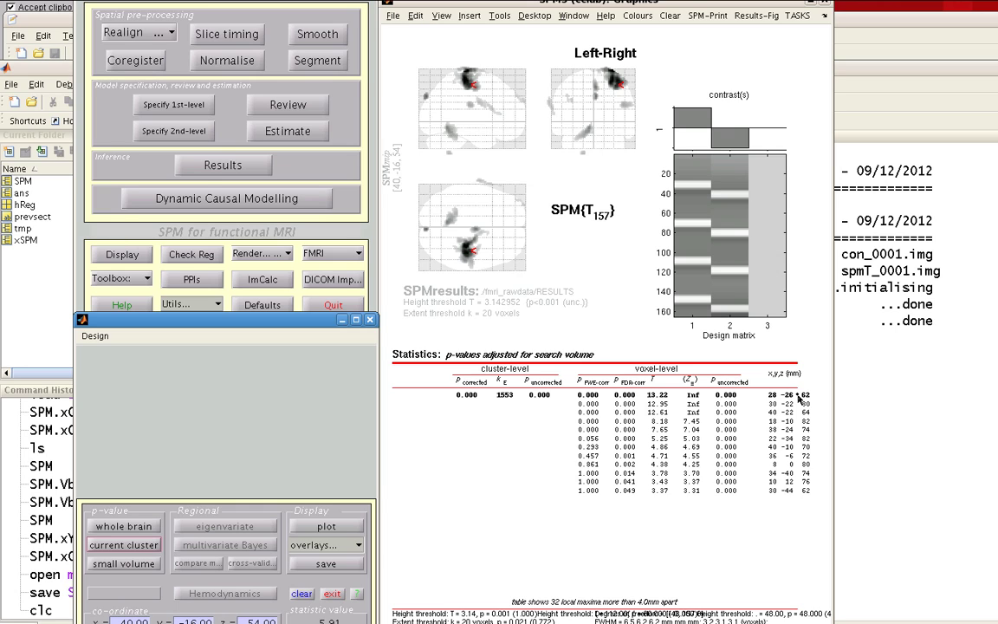
- Choose to overlay results on an anatomical image and enter the /usr/local/matlab_common/ folder path
left_click(356, 544)
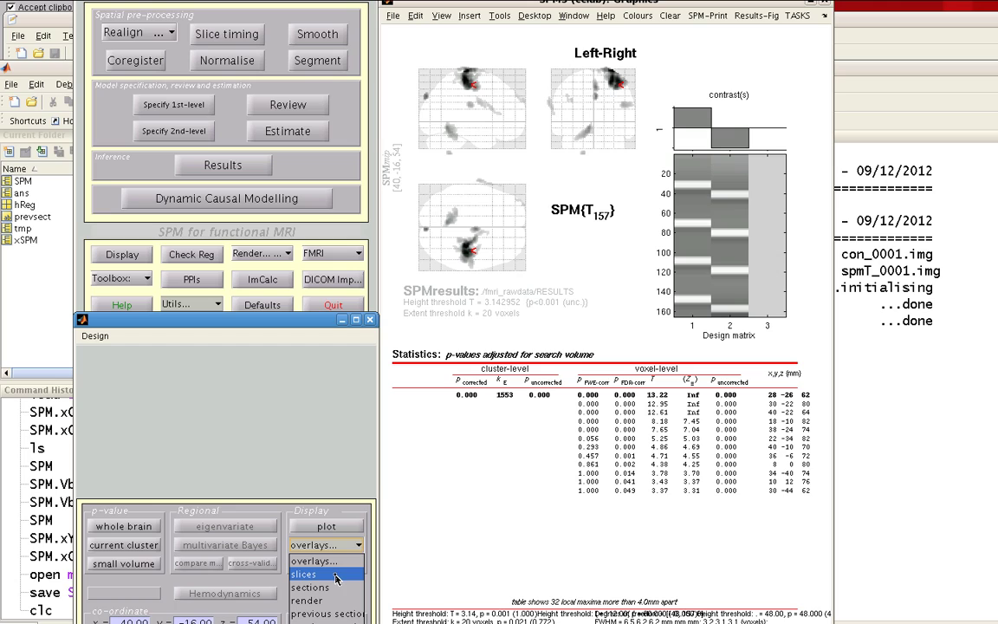
left_click(329, 599)
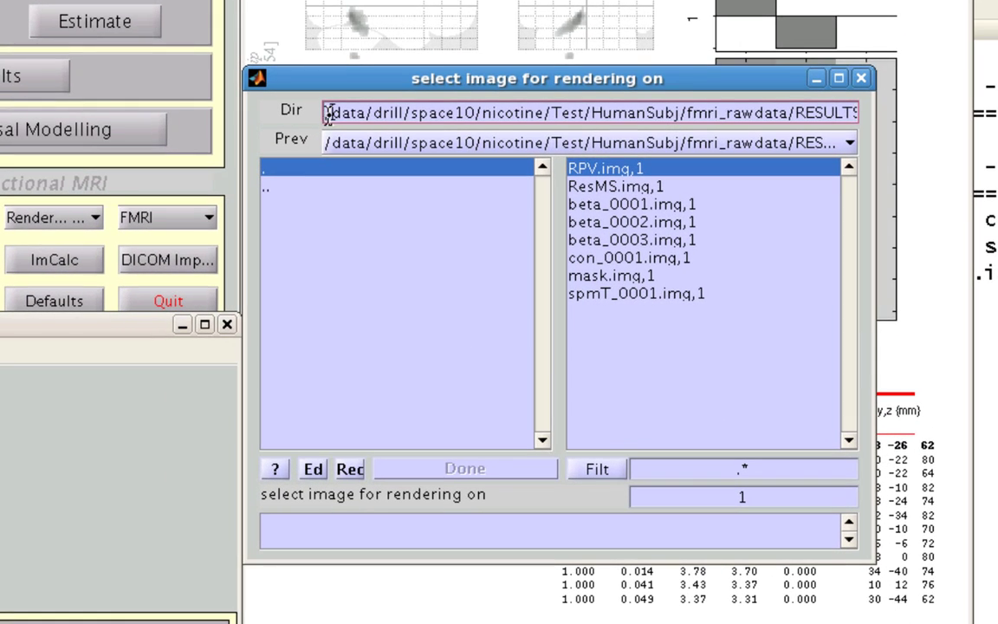
left_click(629, 79)
type("/")
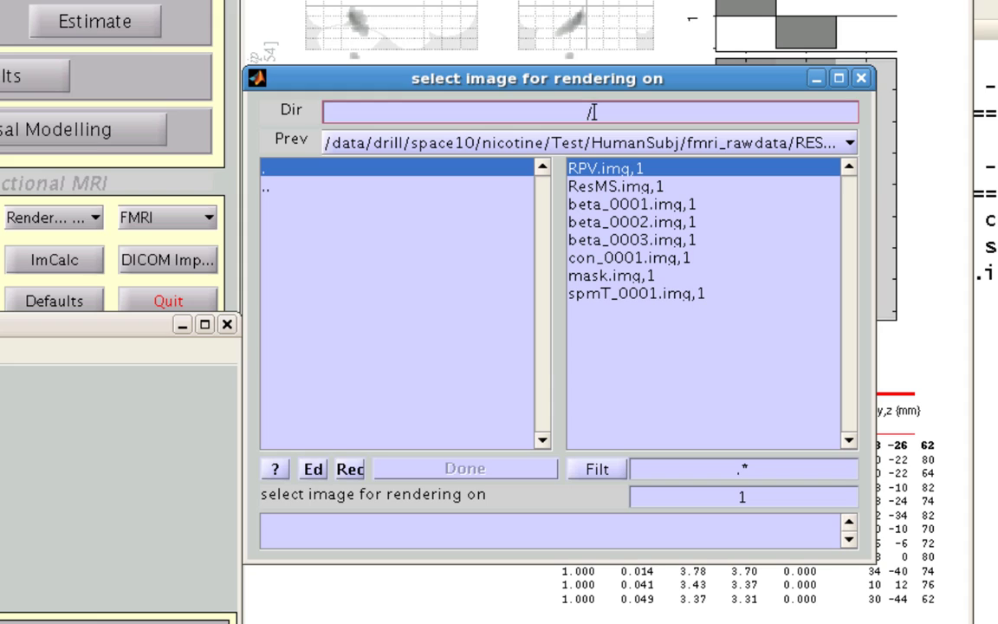
key("BackSpace")
type("/usr/local/matlab_cmm")
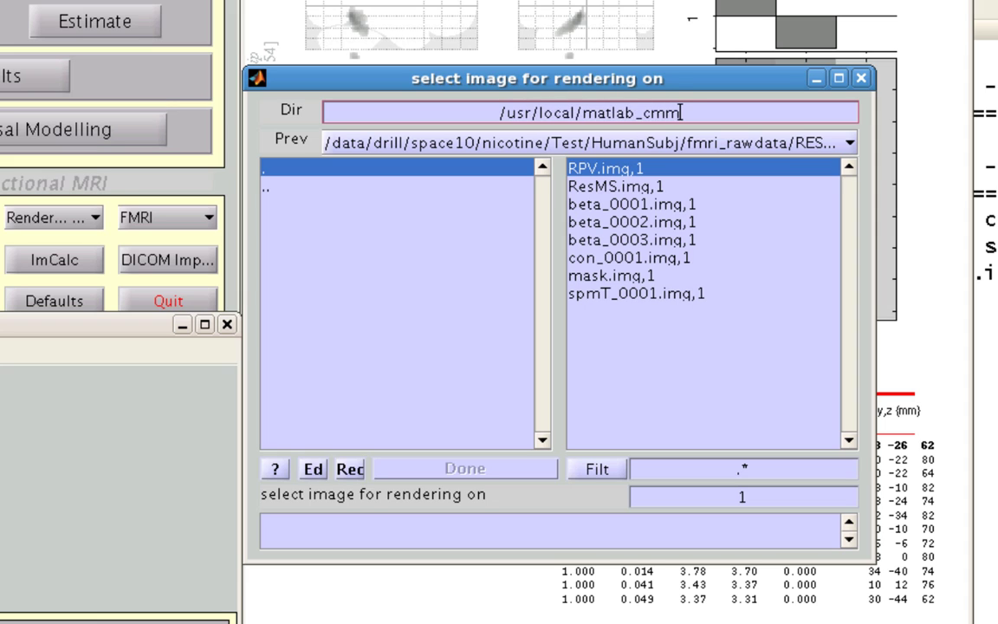
key("BackSpace")
key("BackSpace")
type("ommon/")
key("Return")
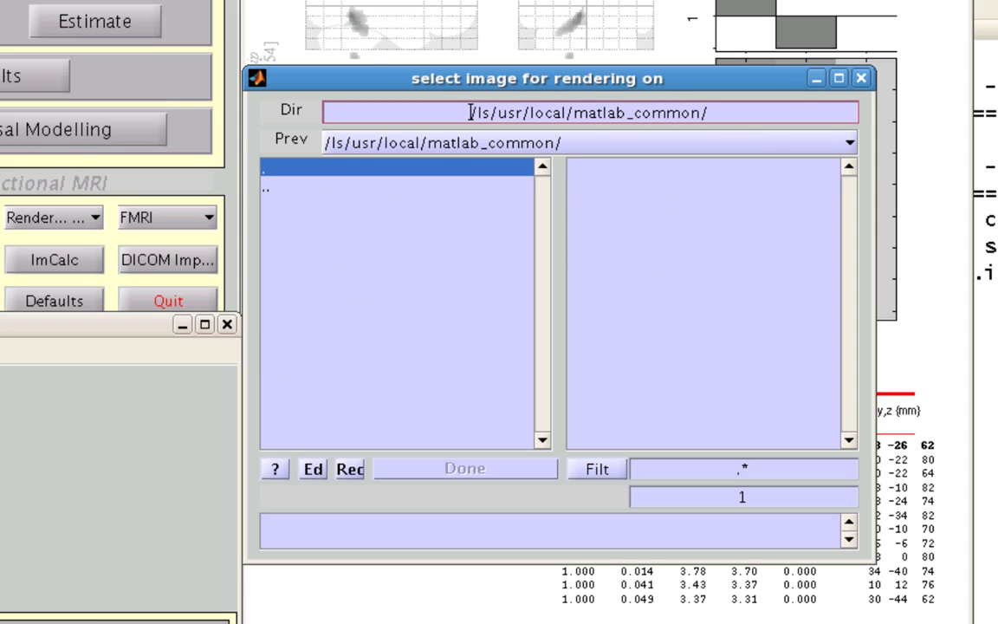
- Browse to SPM/spm5/canonical and select single_subj_T1.nii
left_click(470, 112)
key("Delete")
key("Delete")
key("Delete")
key("Return")
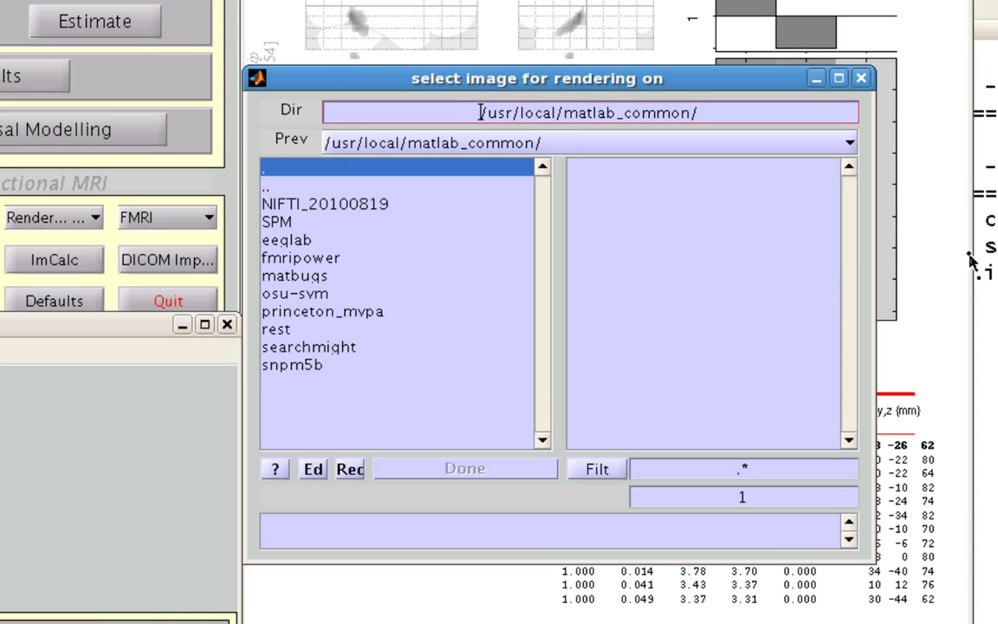
left_click(279, 224)
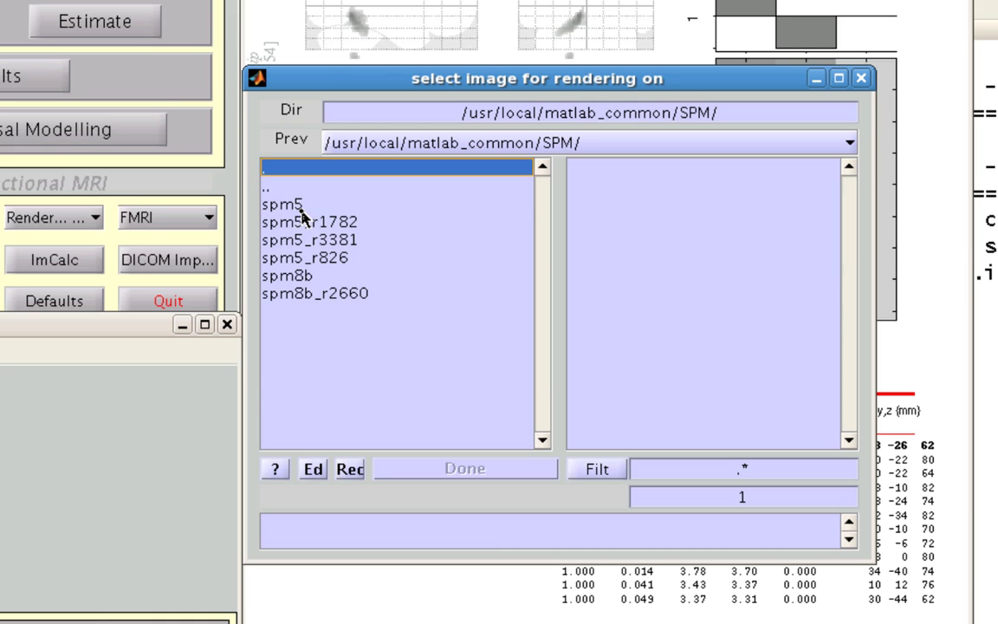
left_click(275, 204)
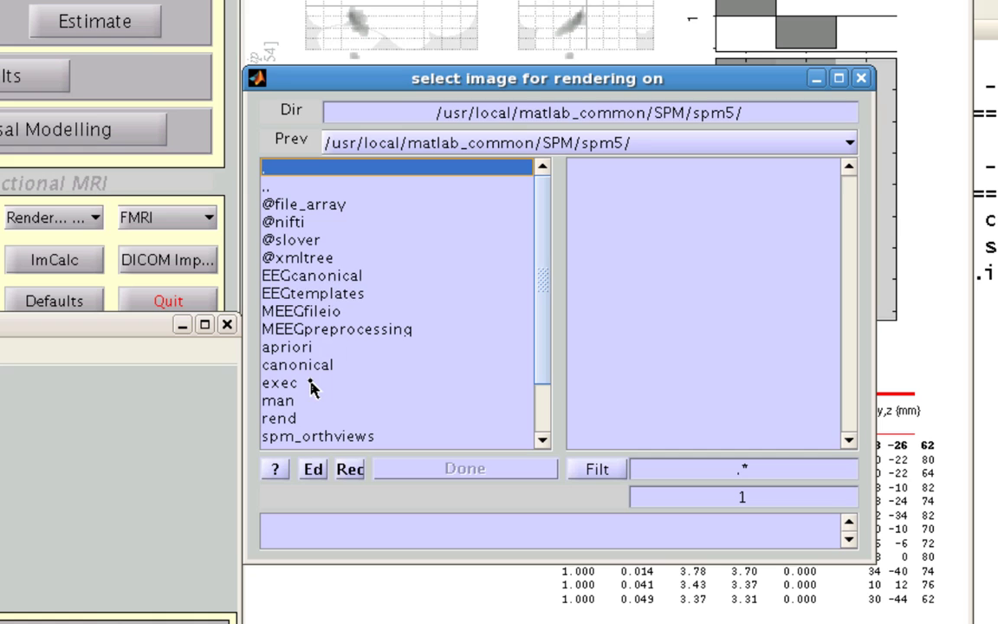
left_click(312, 366)
left_click(645, 275)
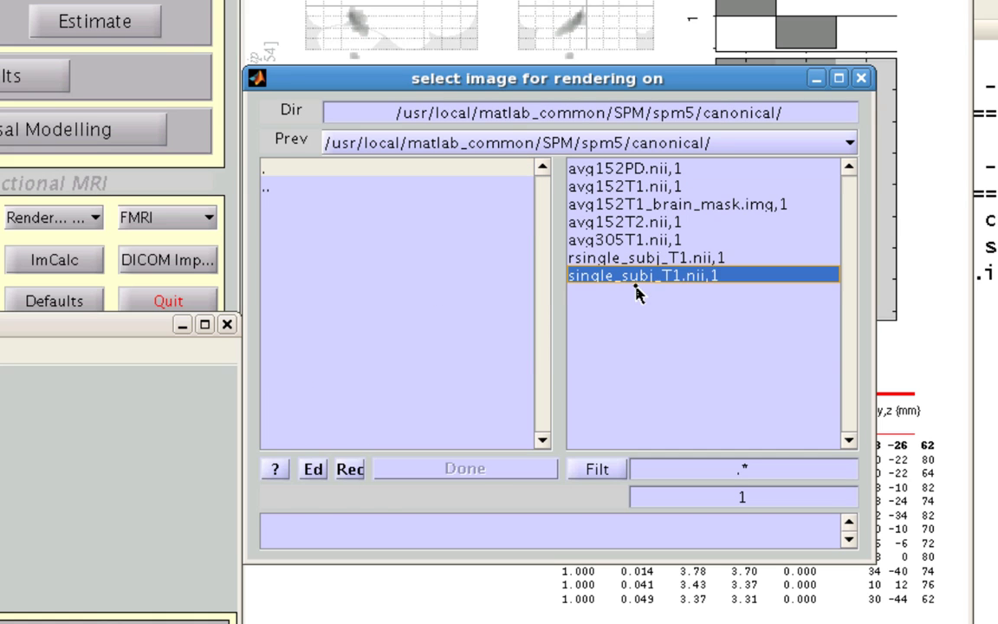
- Confirm single_subj_T1 as the background and put the crosshair on the activation blob
left_click(459, 469)
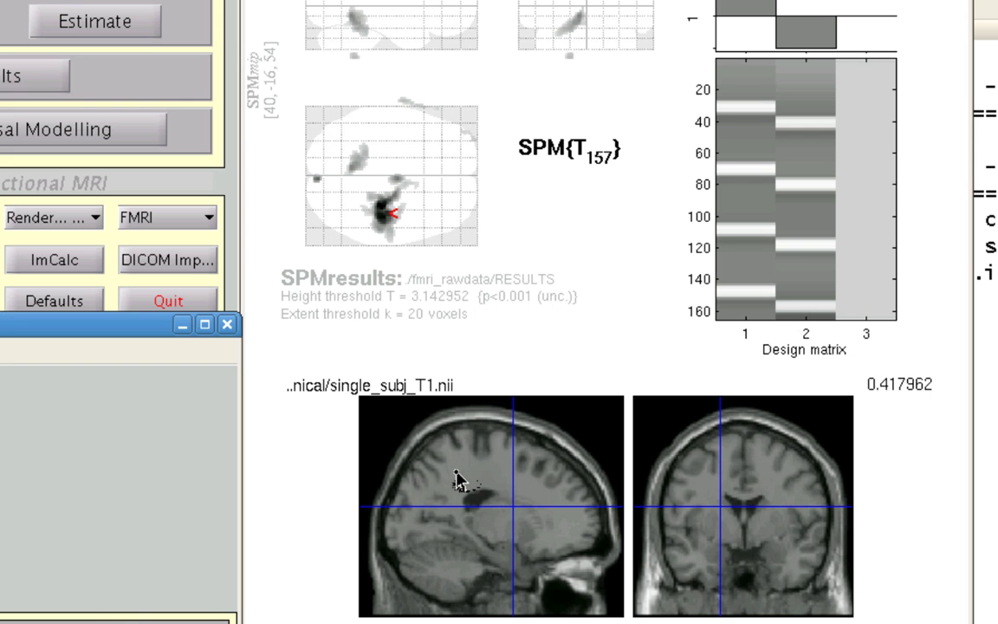
left_click(485, 452)
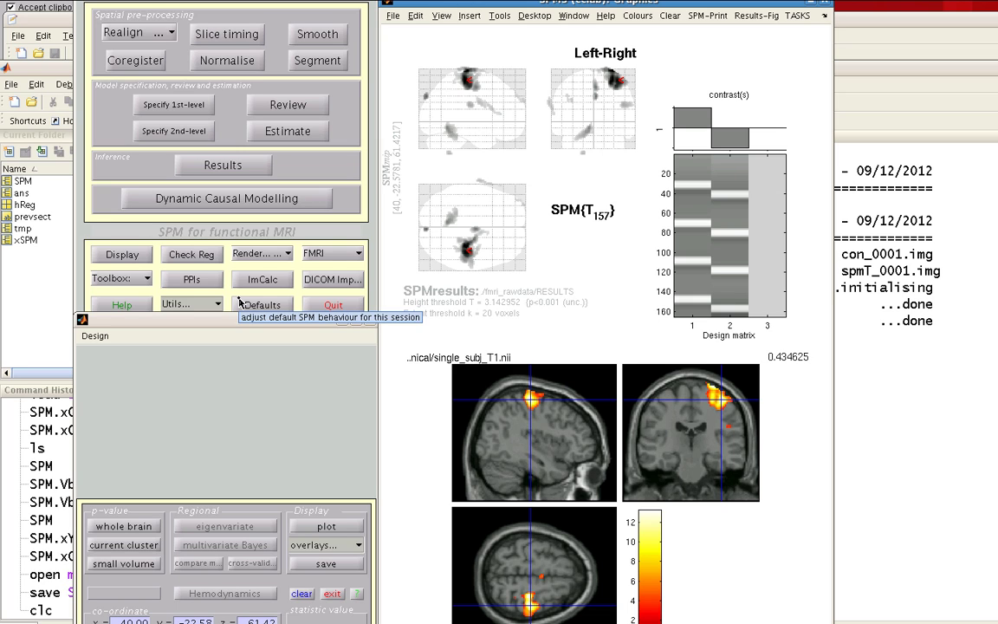
- Display spmT_0001.img in Check Reg and centre the crosshair on the dark blob
left_click(184, 256)
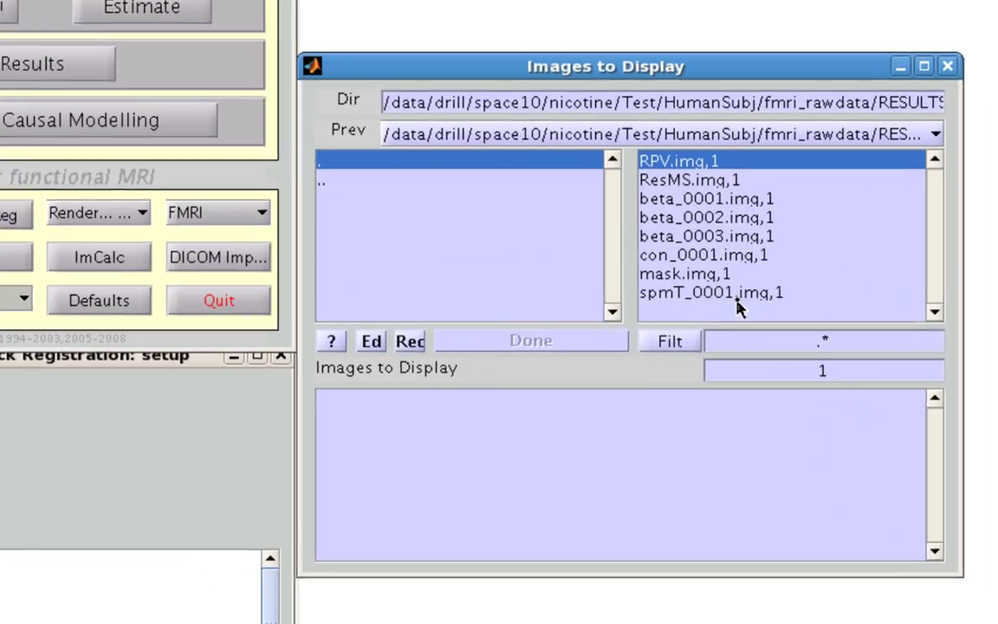
left_click(737, 295)
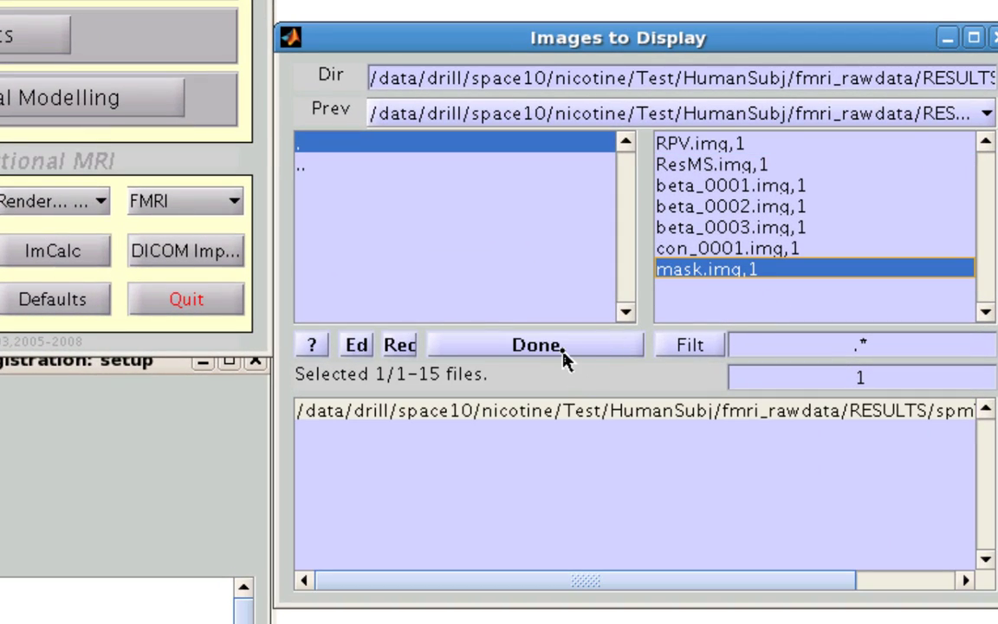
left_click(561, 356)
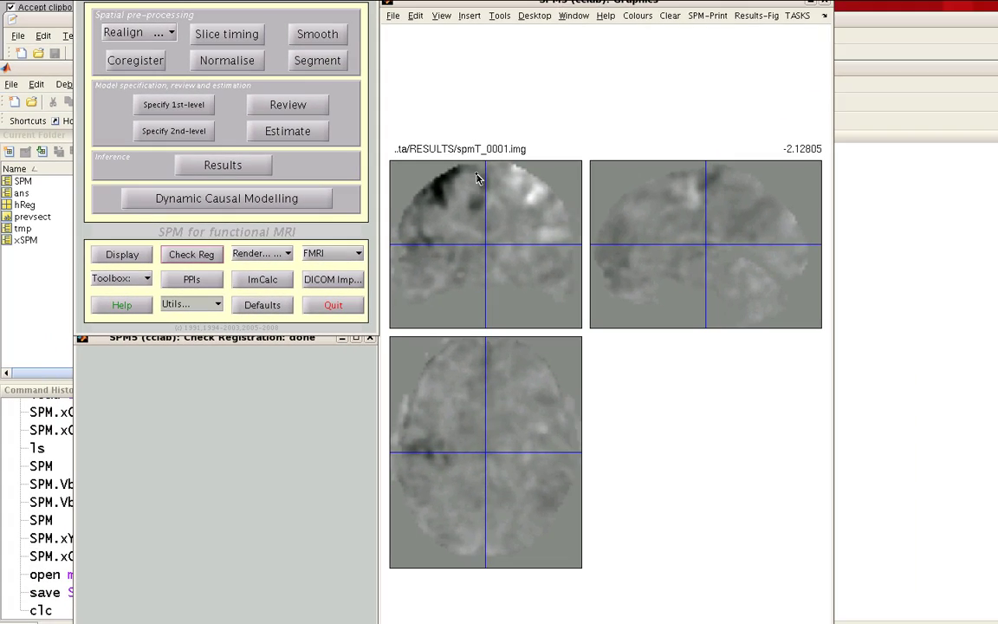
left_click(482, 188)
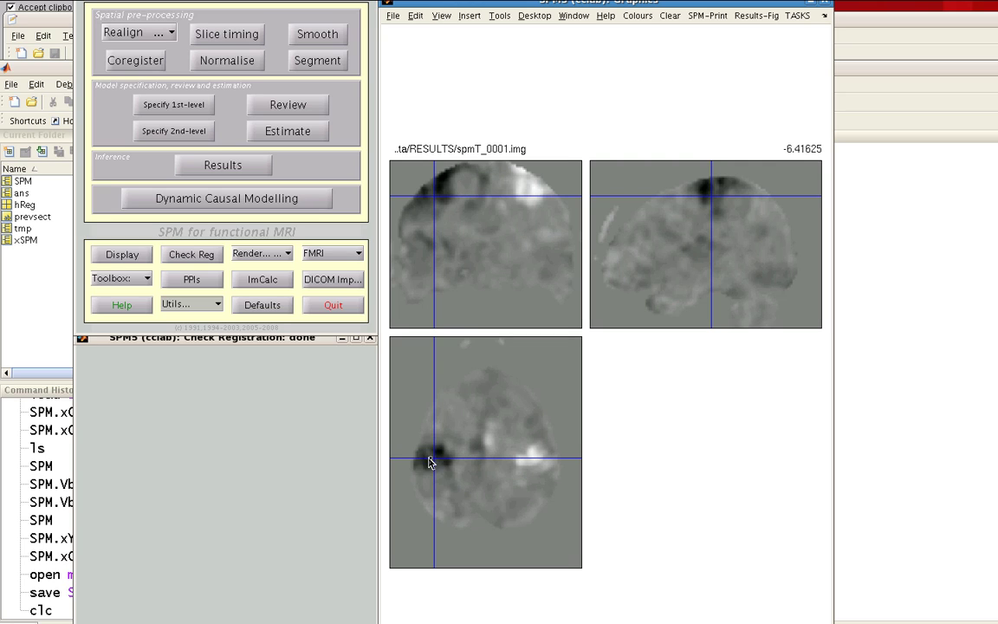
left_click(436, 453)
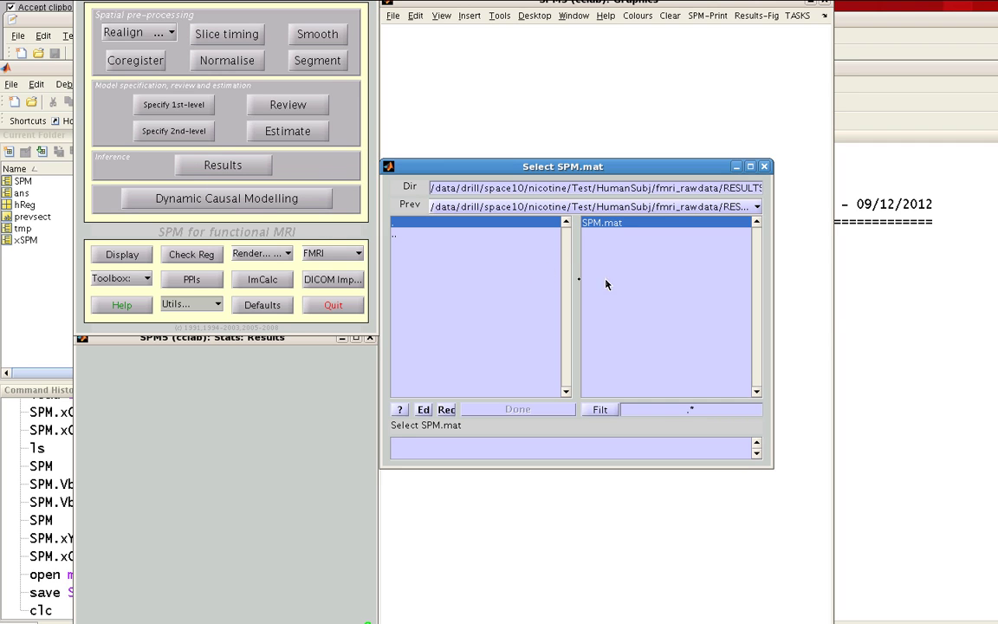
- Show contrast 002 Right-Left with no masking, uncorrected p<0.001 and a 20-voxel extent
left_click(607, 285)
left_click(513, 409)
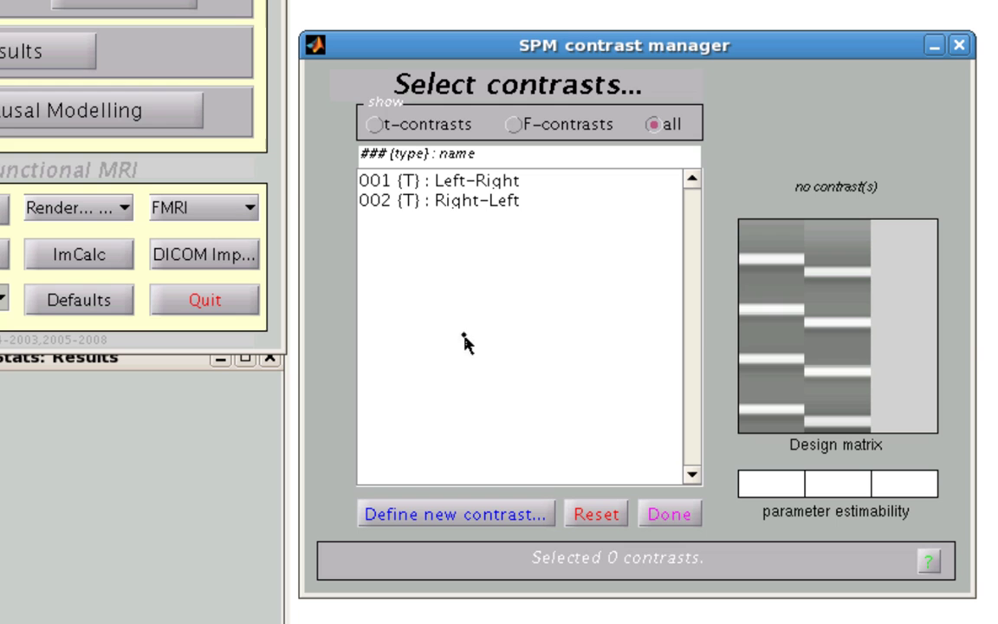
double_click(483, 307)
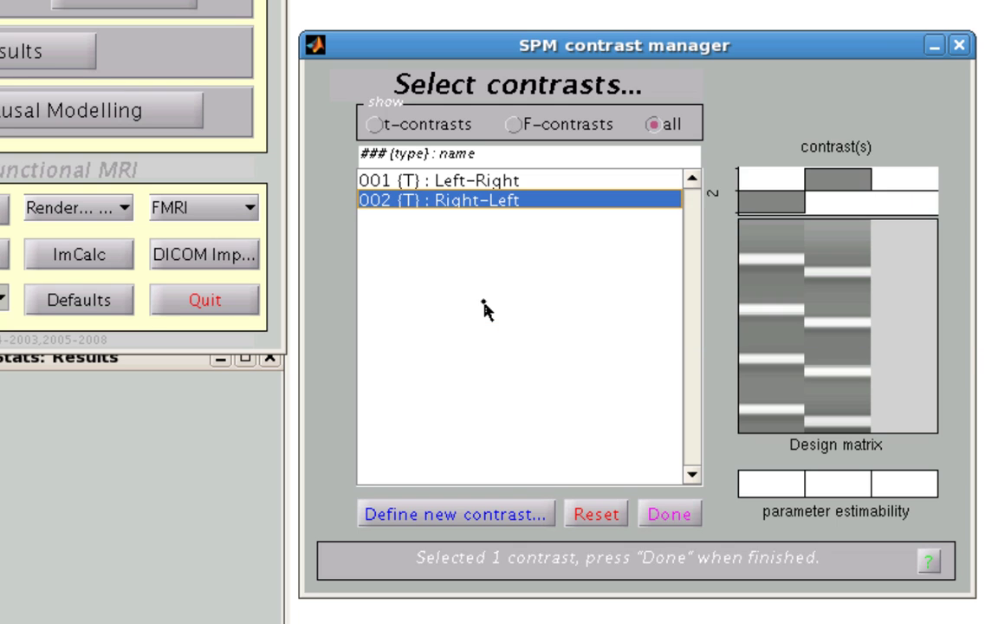
left_click(215, 398)
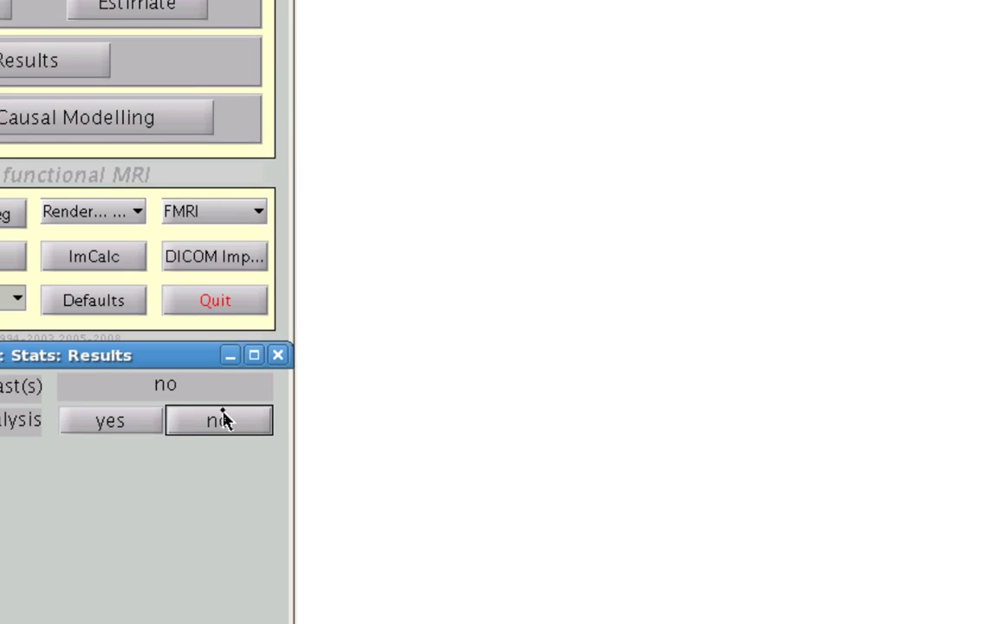
left_click(173, 435)
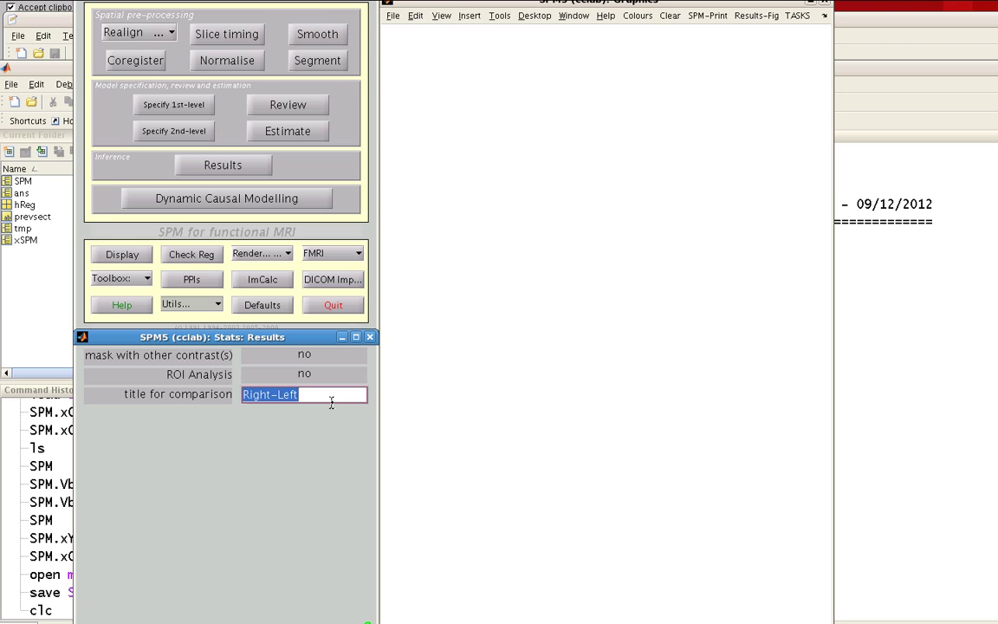
key("Return")
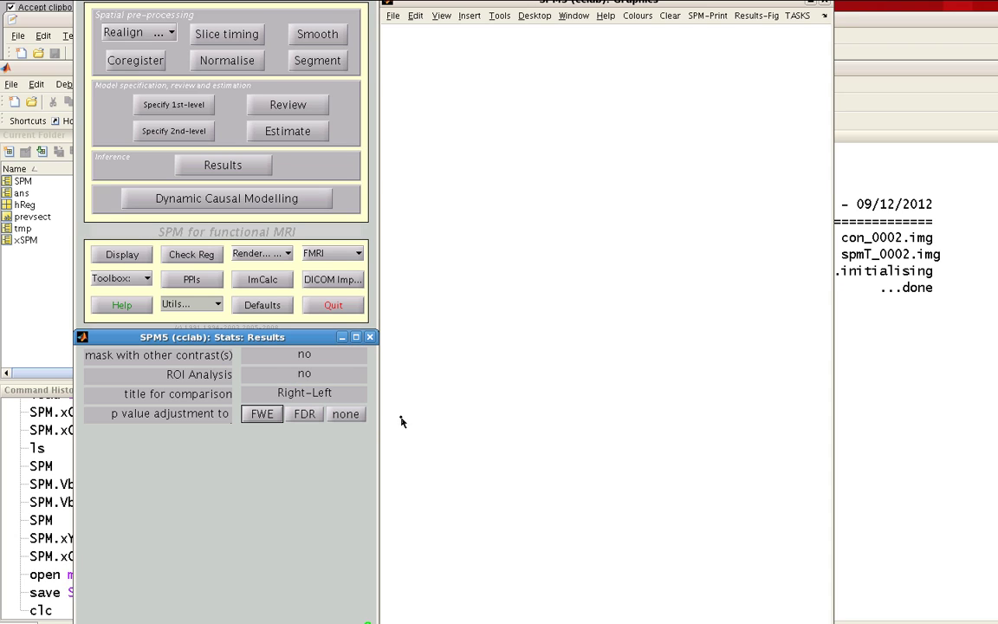
left_click(345, 414)
key("Return")
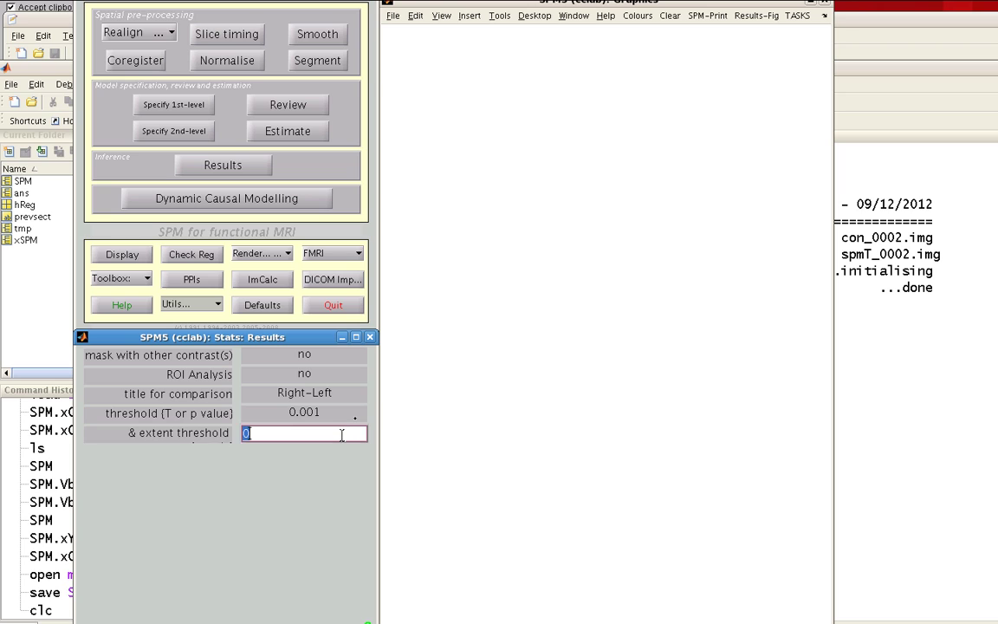
key("Return")
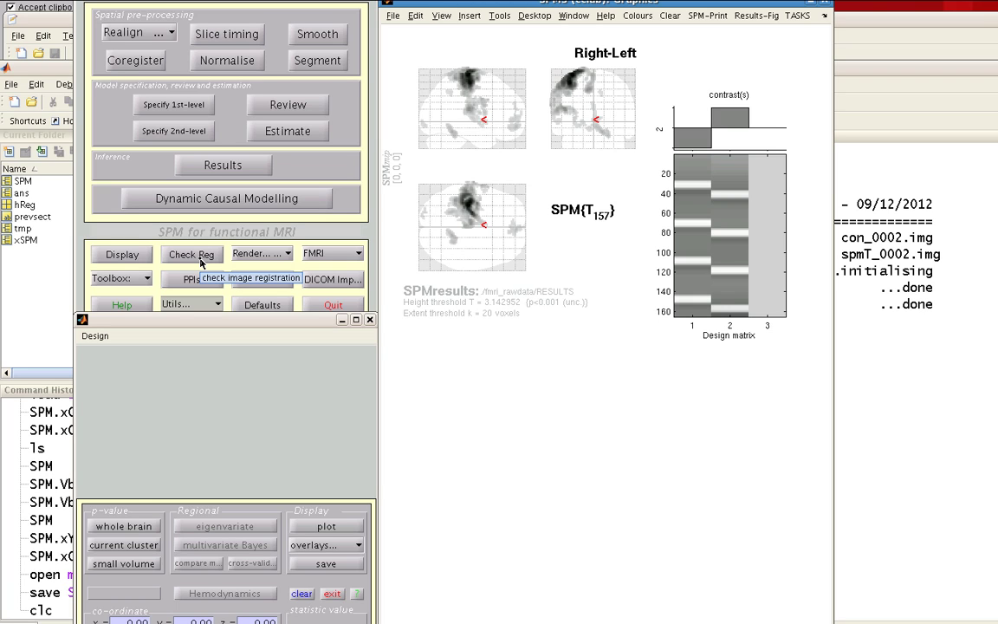
- Use Check Reg to display spmT_0001.img and spmT_0002.img together as orthogonal slices
left_click(191, 255)
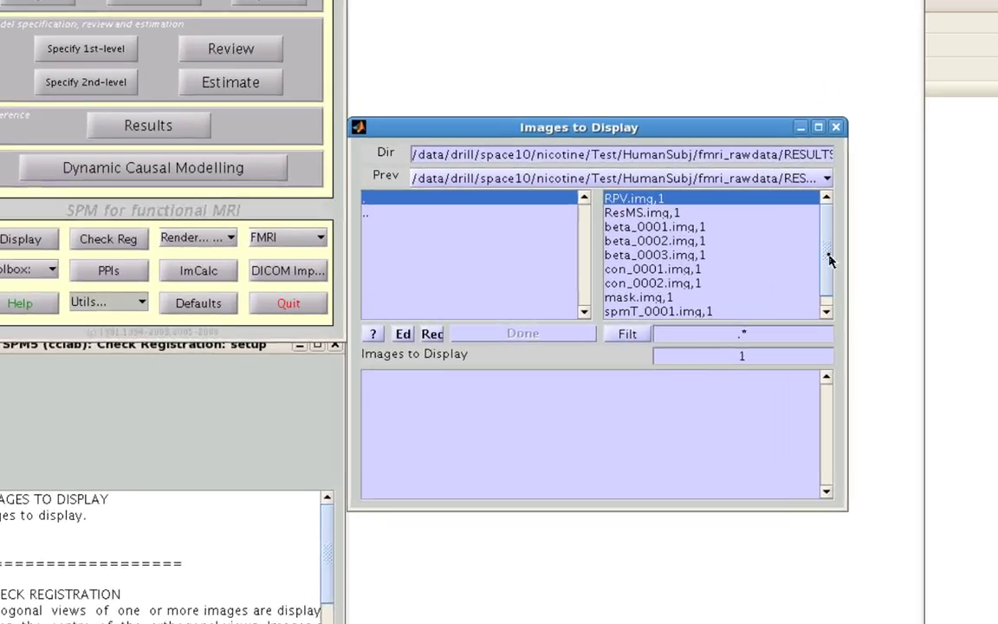
left_click(756, 294)
left_click_drag(724, 297, 750, 316)
left_click(554, 355)
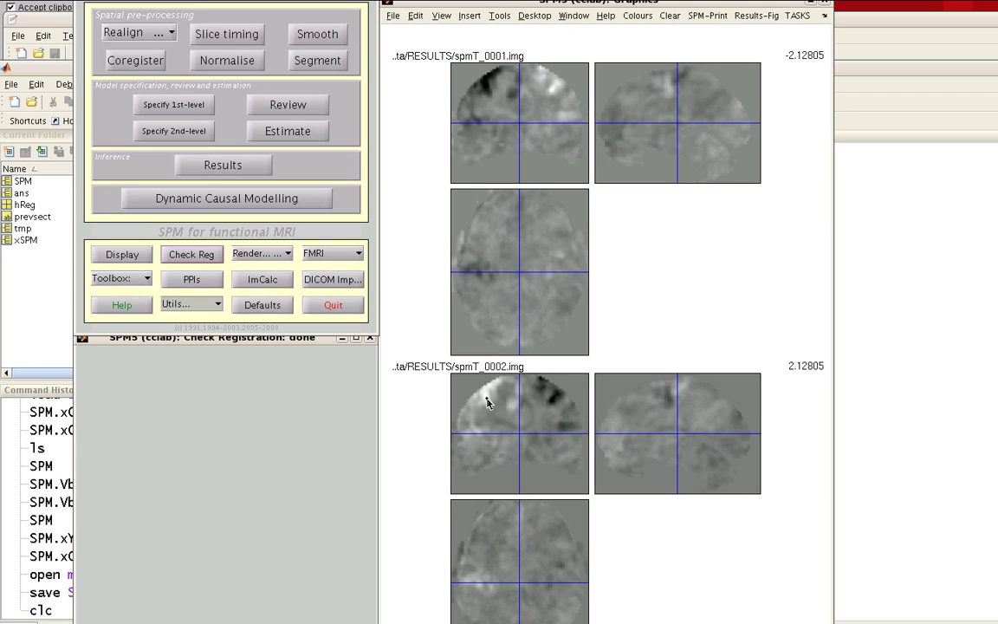
- Place the crosshair on the spmT_0002 peak, reading 11.6203 there and -11.6203 in spmT_0001
left_click(487, 401)
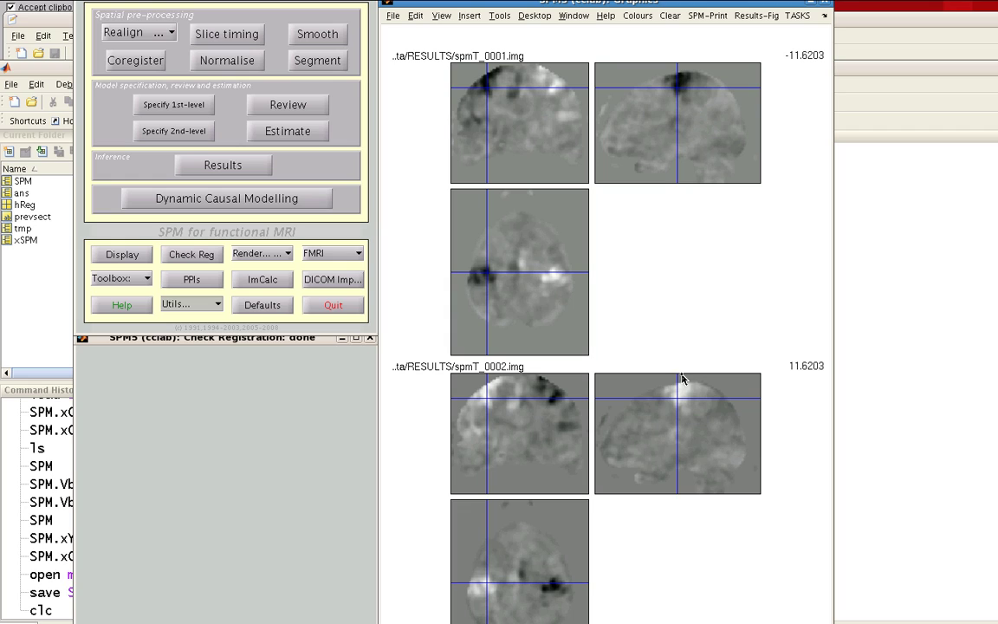